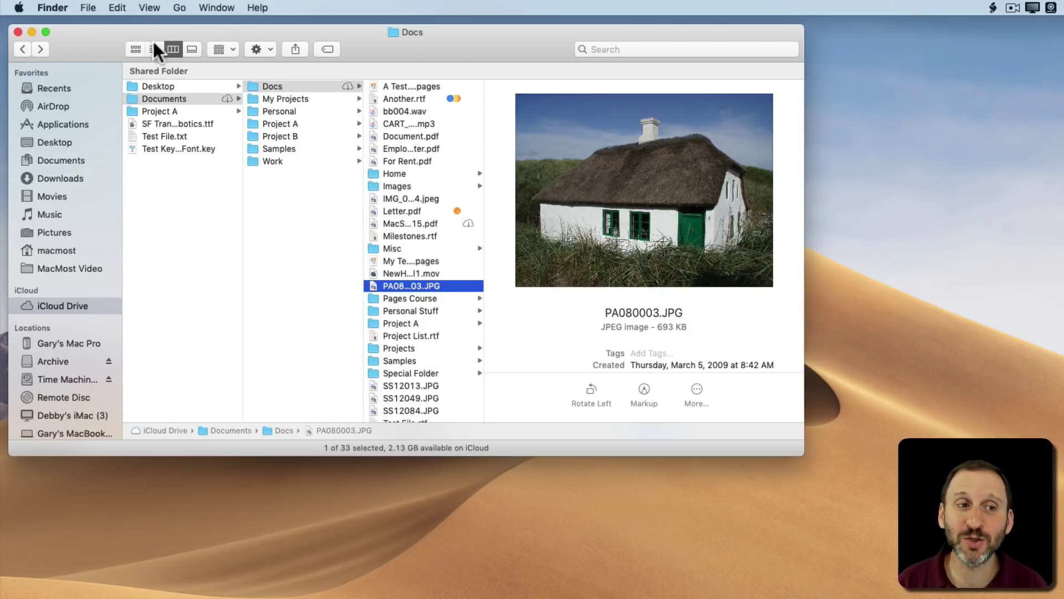
# Switch the Docs folder from column view to icon view.
pyautogui.click(135, 49)
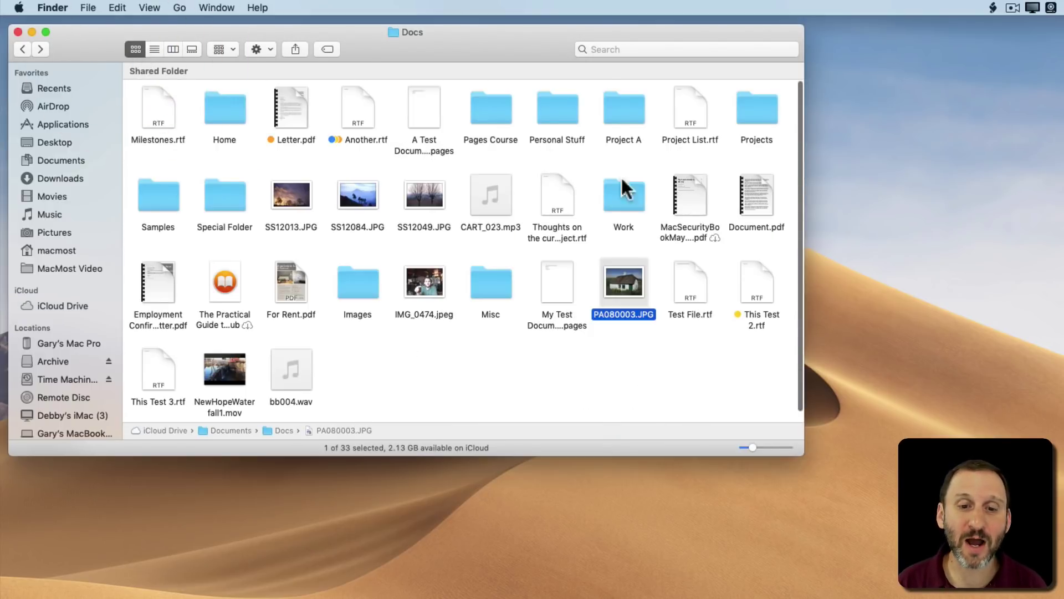
# Turn on Show Preview from the View menu and expand PA080003.JPG's full metadata.
pyautogui.click(153, 5)
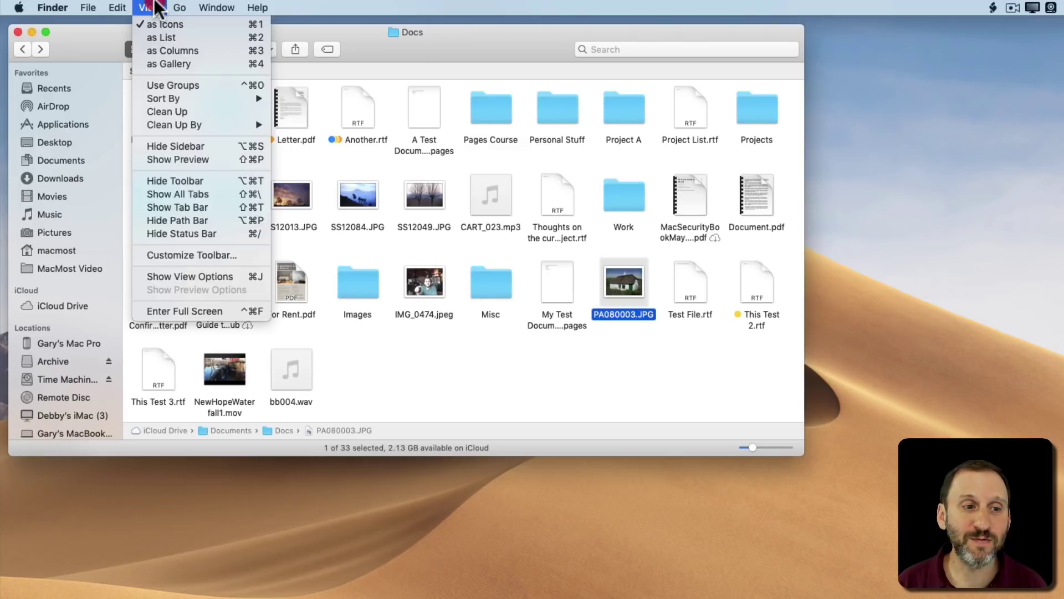
pyautogui.click(180, 157)
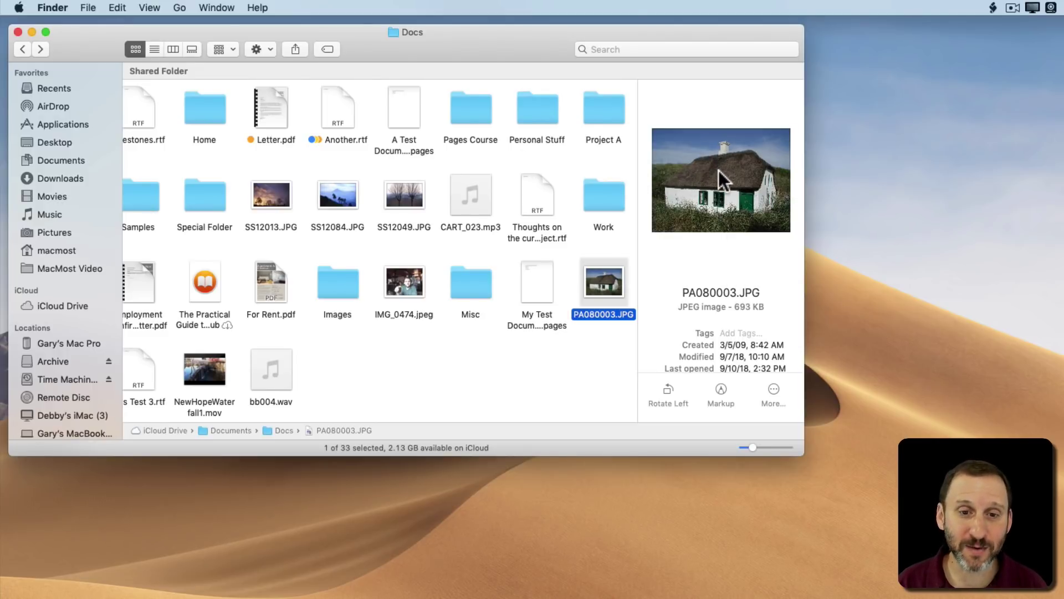
pyautogui.scroll(-3, 717, 331)
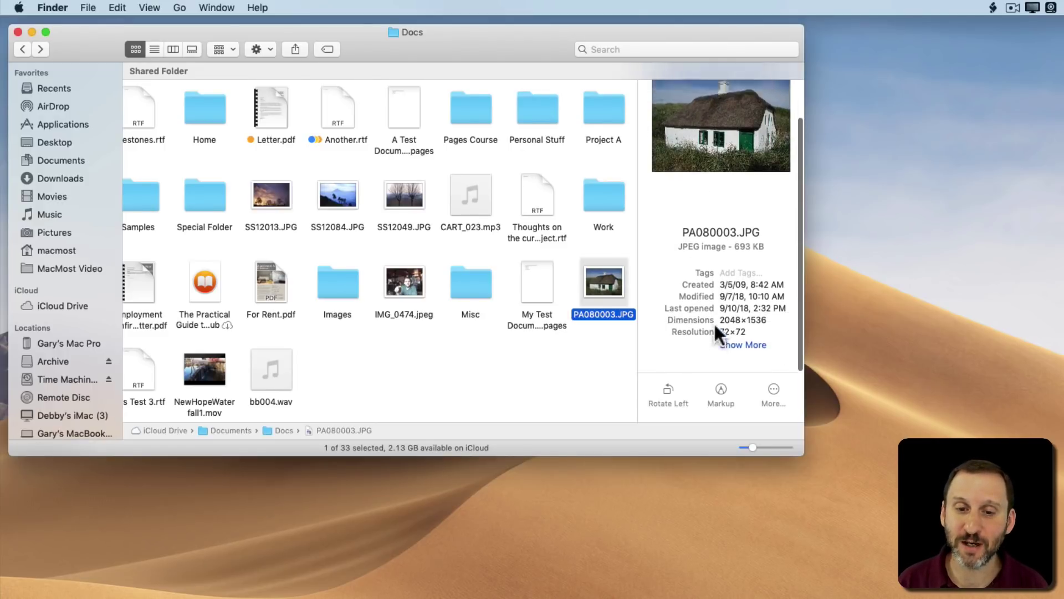
pyautogui.click(732, 347)
pyautogui.scroll(-4, 732, 316)
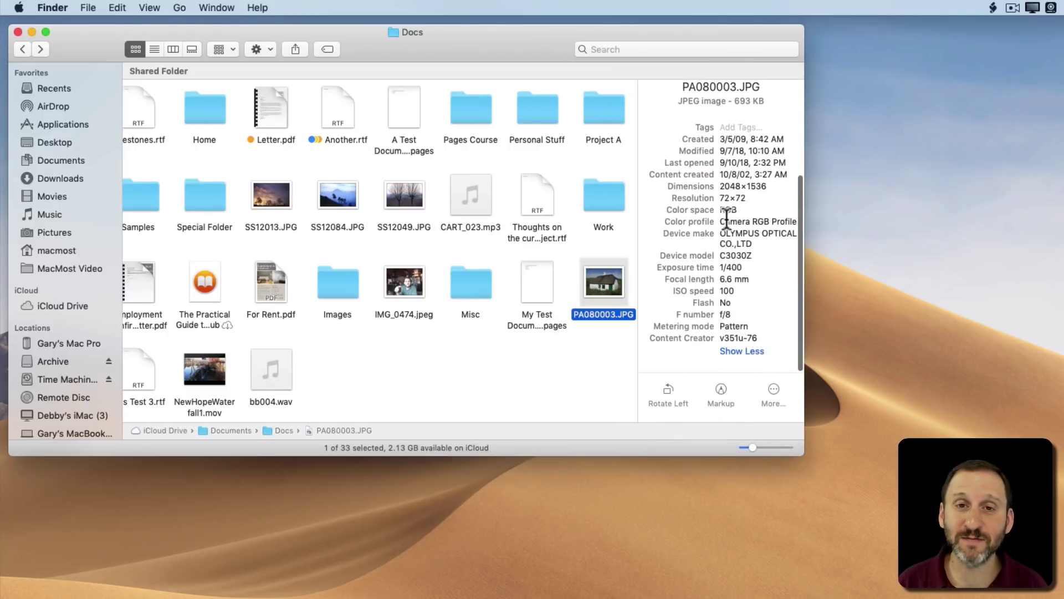
pyautogui.scroll(5, 728, 216)
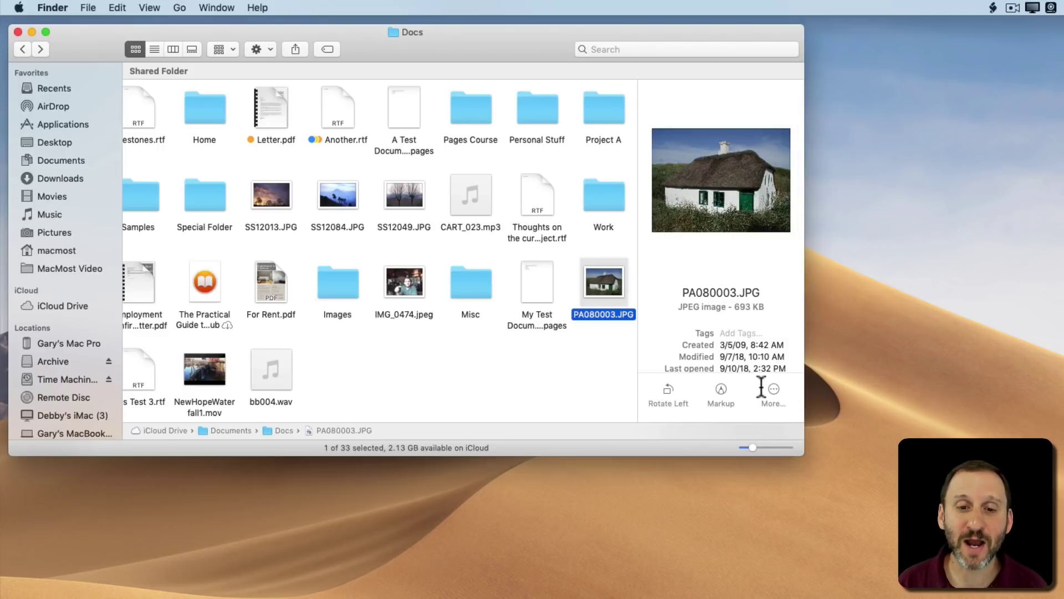
# Rotate the house photo left by quarter turns until it is upright again.
pyautogui.click(665, 391)
pyautogui.click(665, 392)
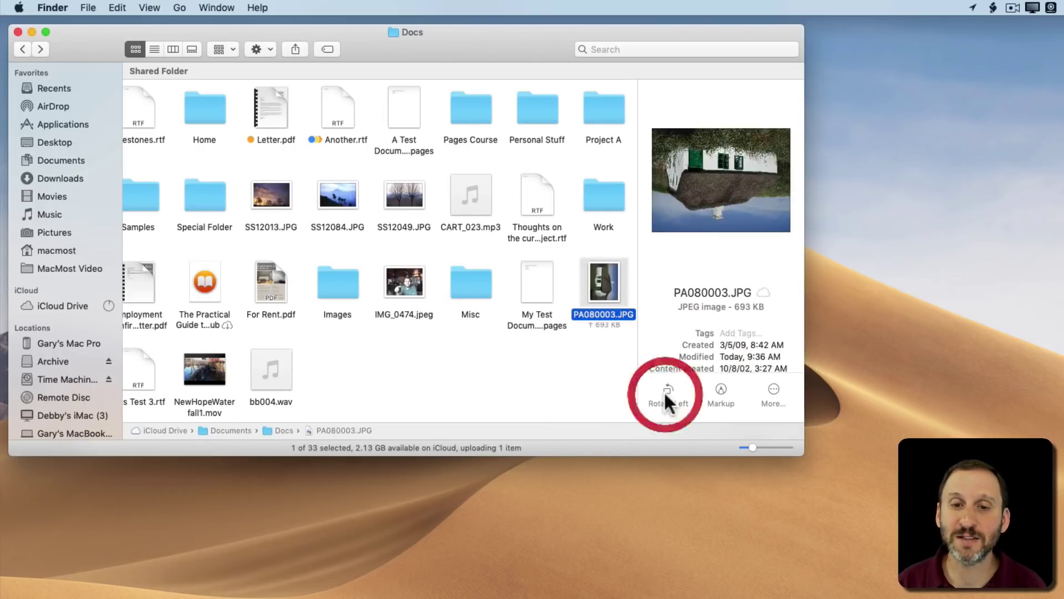
pyautogui.click(663, 390)
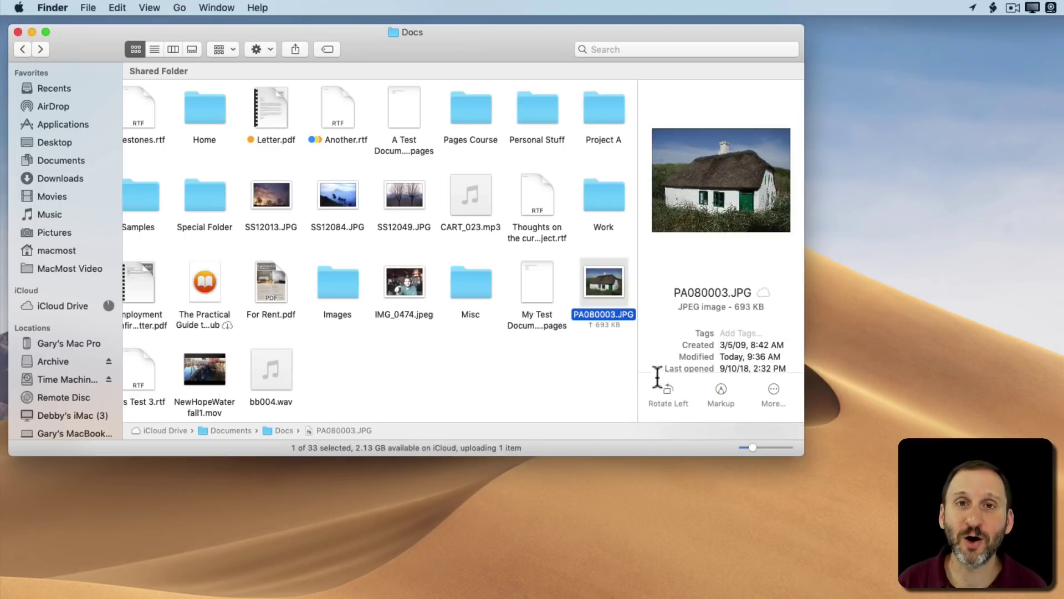
# View the house photo in the Markup editor, then leave it unchanged with Done.
pyautogui.click(721, 386)
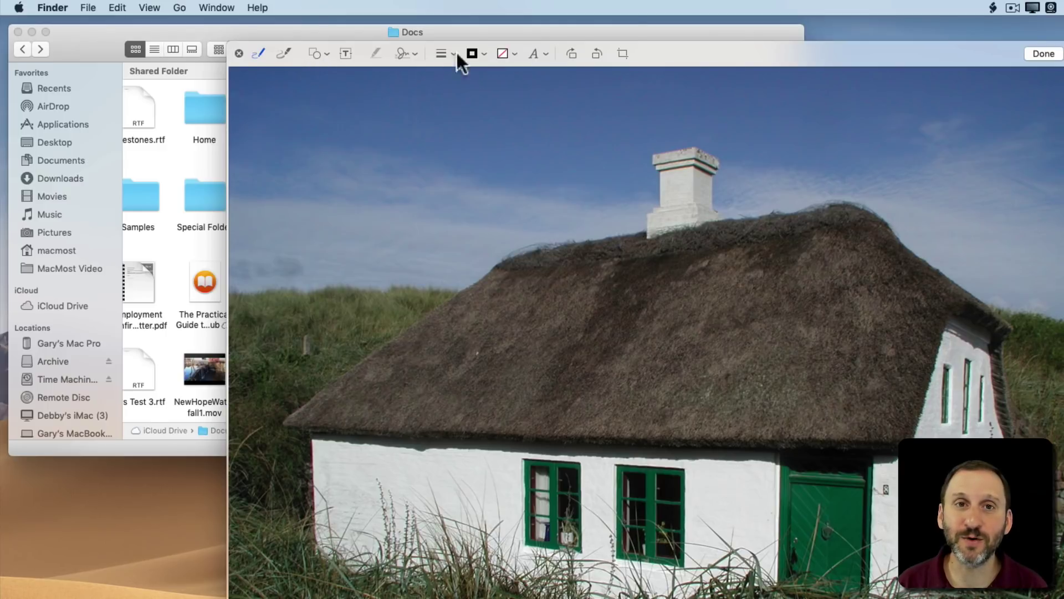
pyautogui.click(239, 51)
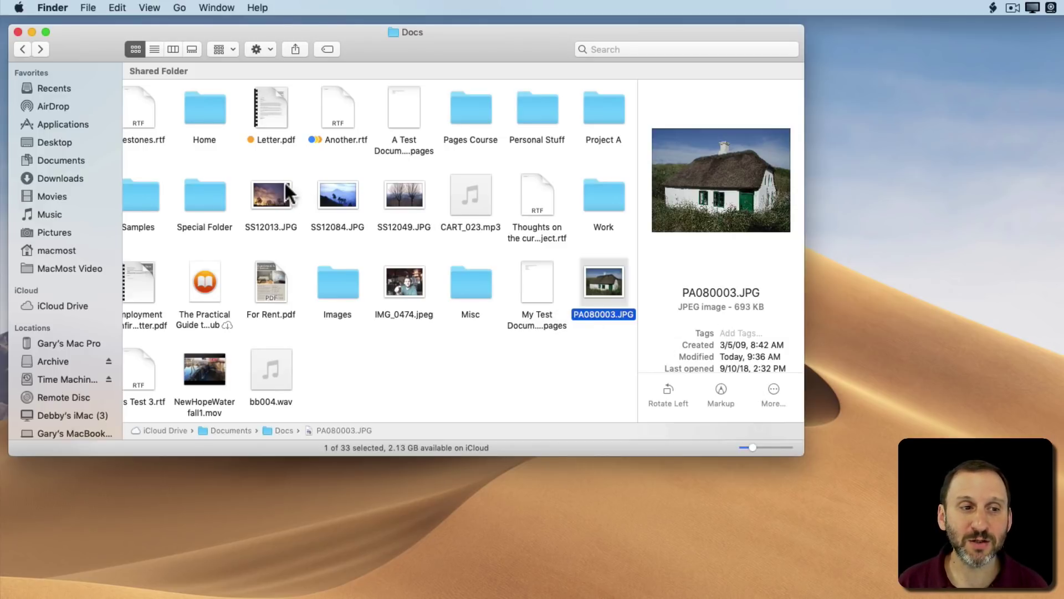
# Preview Milestones.rtf, then look over For Rent.pdf in Markup and return to the folder.
pyautogui.click(137, 96)
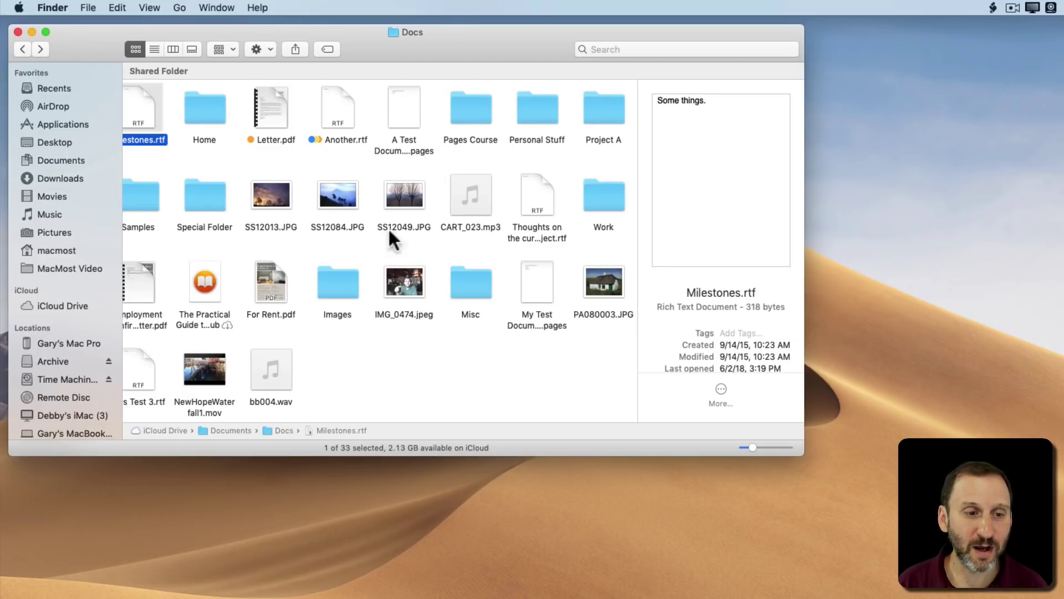
pyautogui.click(275, 279)
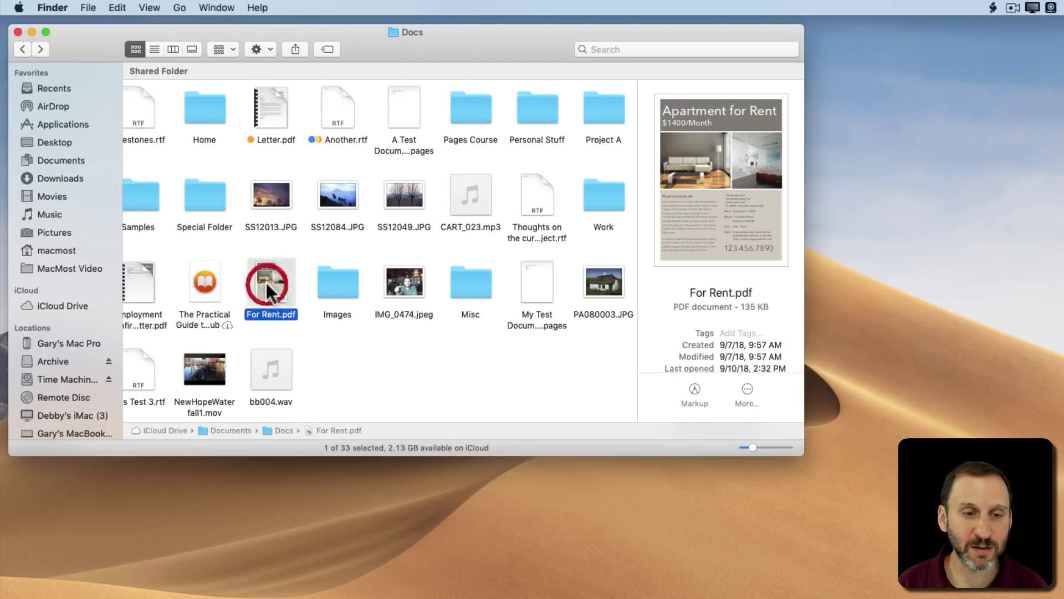
pyautogui.click(695, 387)
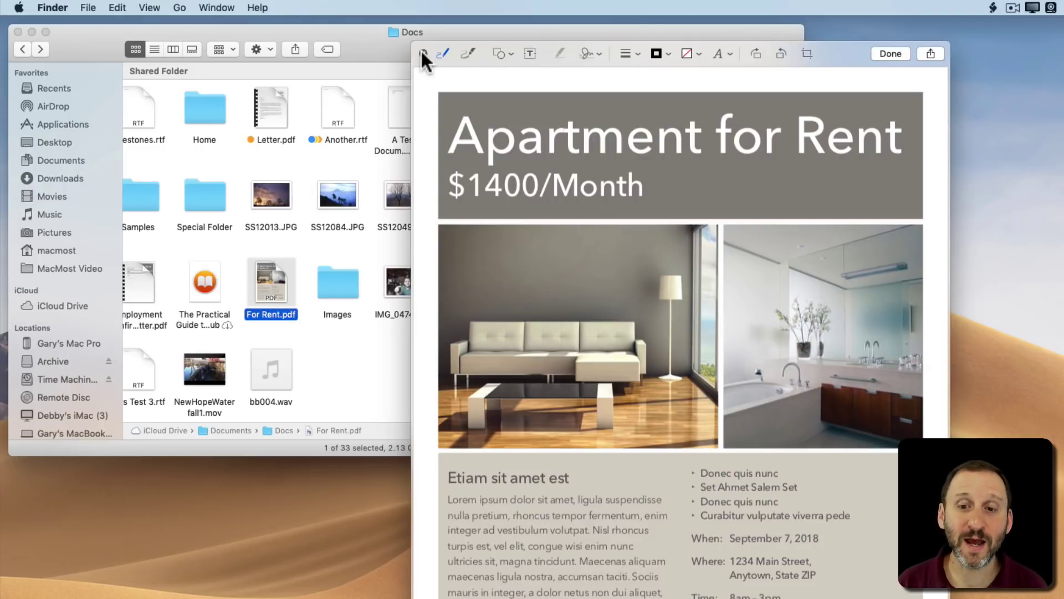
pyautogui.scroll(-2, 421, 49)
pyautogui.scroll(1, 420, 49)
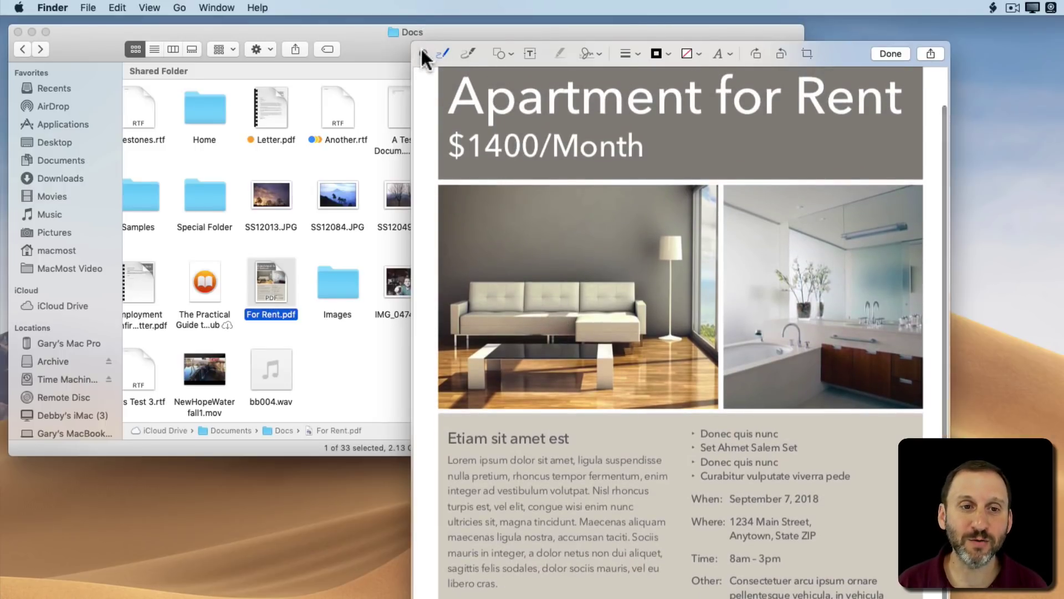
pyautogui.click(423, 53)
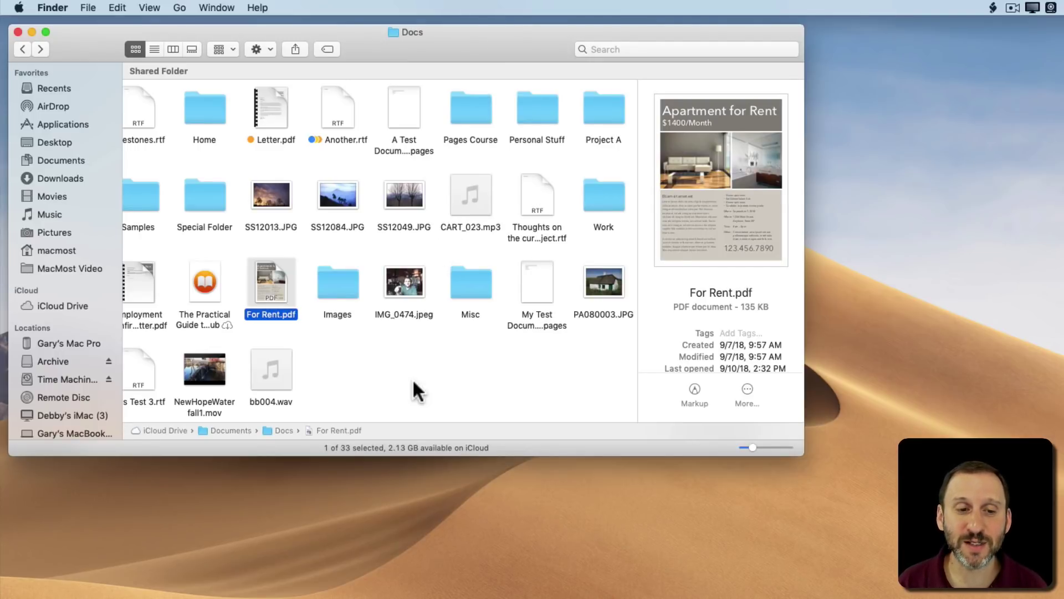
# Try NewHopeWaterfall1.mov in the trim view, stop playback, revert and close it untrimmed.
pyautogui.click(220, 367)
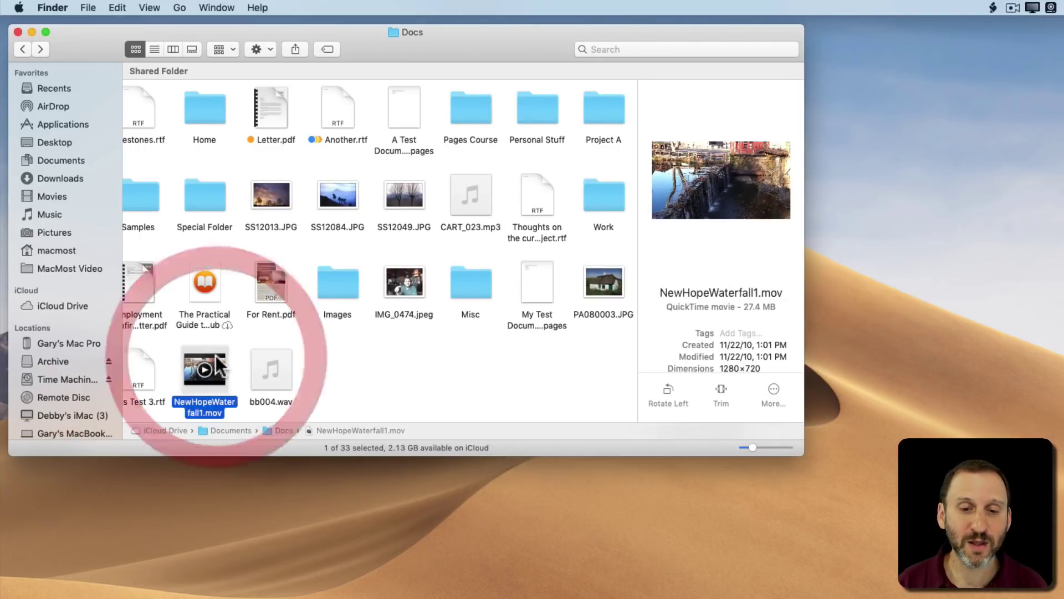
pyautogui.click(721, 390)
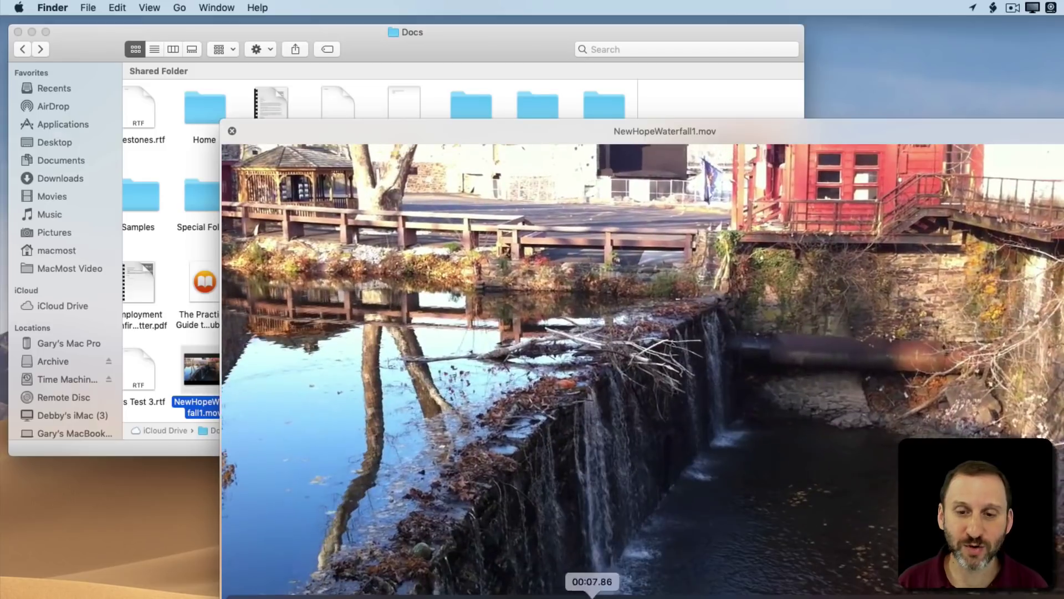
pyautogui.click(582, 580)
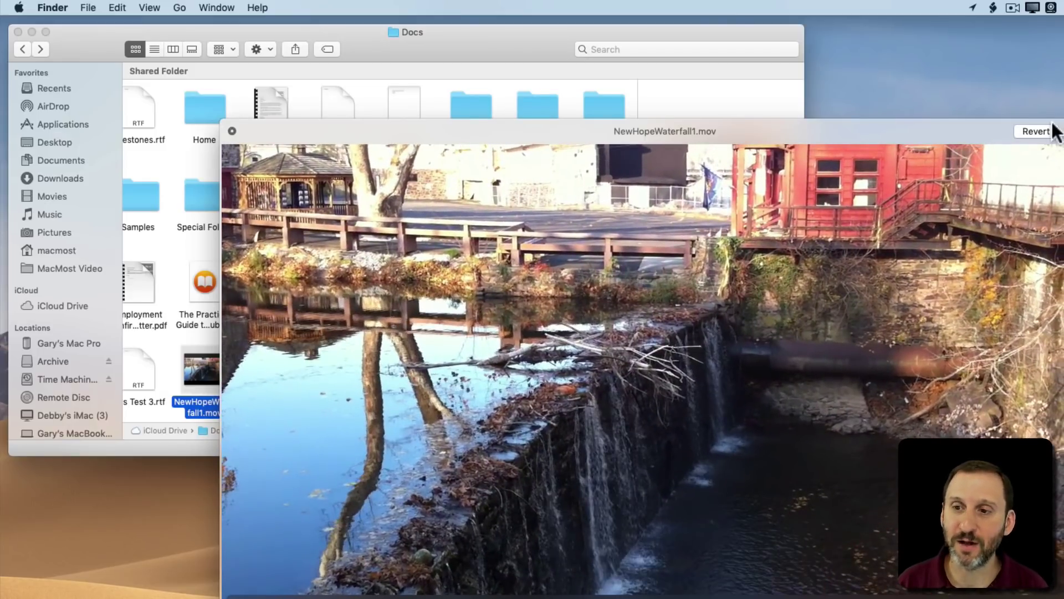
pyautogui.click(1038, 131)
pyautogui.click(232, 131)
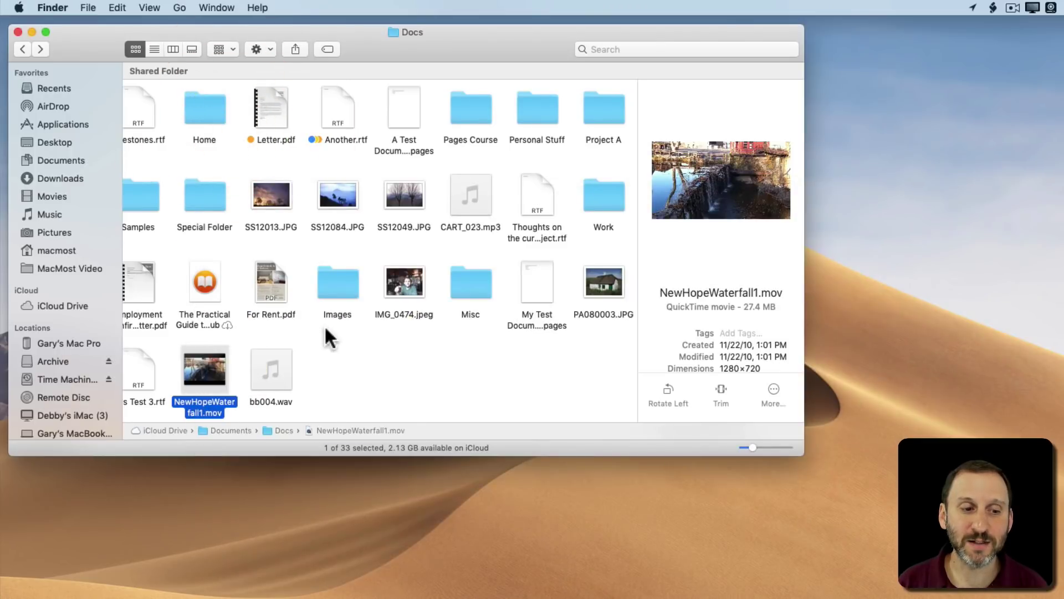
# Trim the bb004.wav audio clip with Done and close its preview window.
pyautogui.click(286, 348)
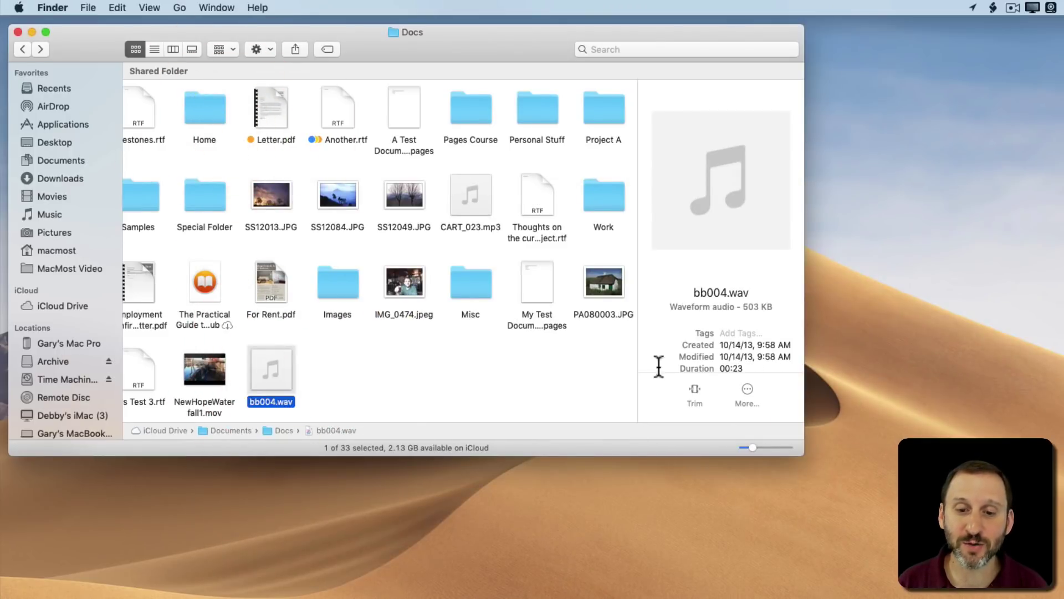
pyautogui.click(695, 391)
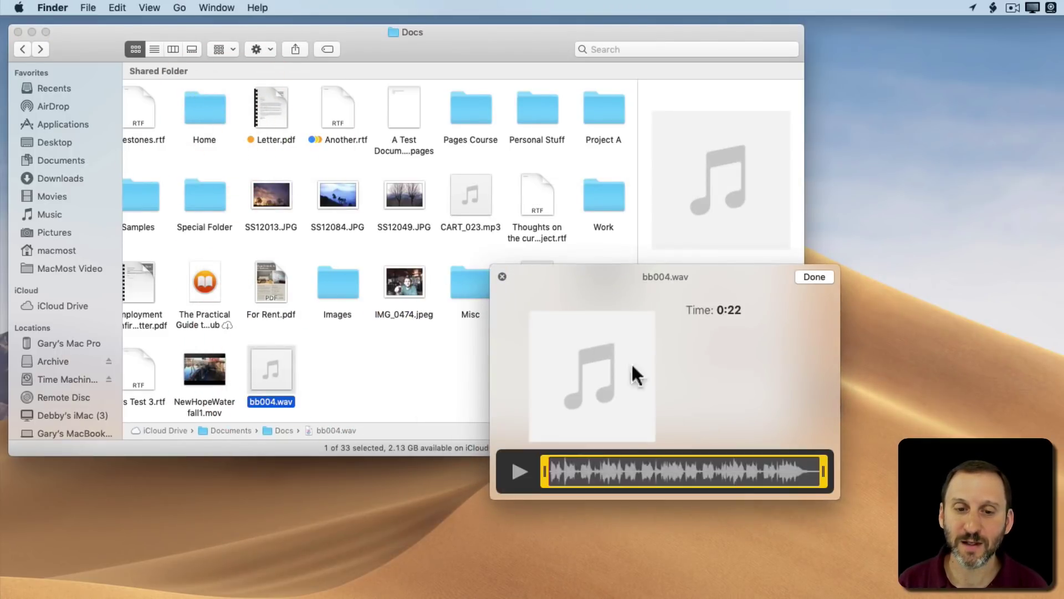
pyautogui.click(813, 277)
pyautogui.click(502, 276)
pyautogui.click(517, 287)
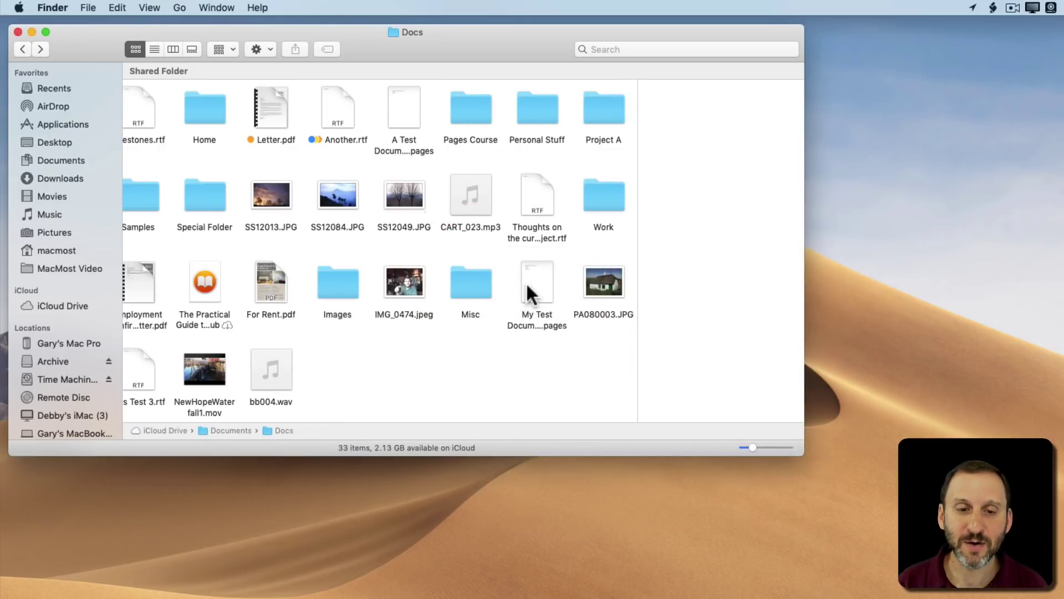
# Select Milestones.rtf and choose Customize… from the More Quick Actions menu.
pyautogui.click(527, 280)
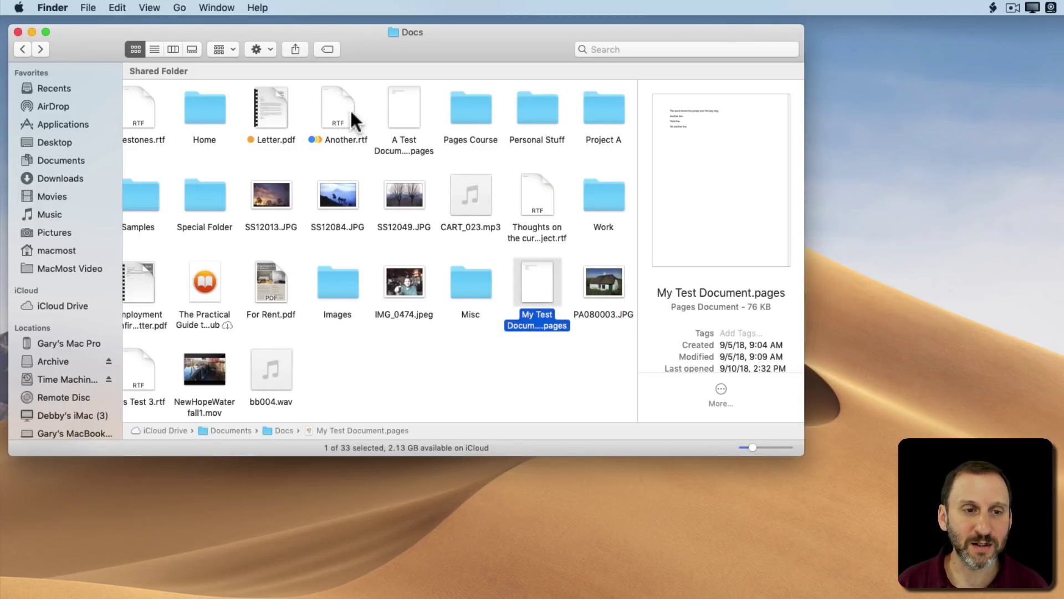
pyautogui.click(264, 109)
pyautogui.click(147, 107)
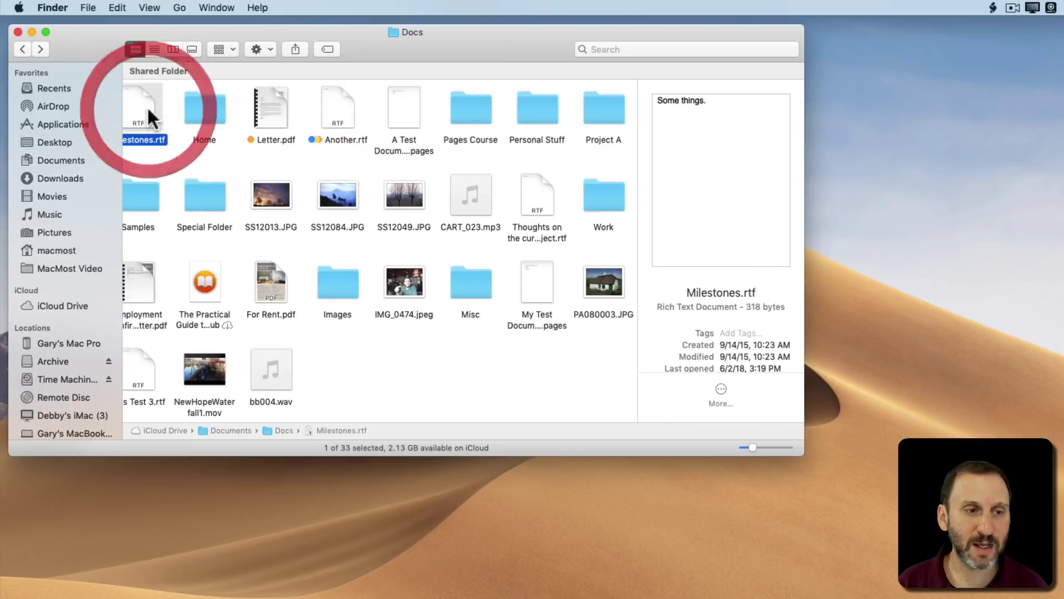
pyautogui.click(720, 386)
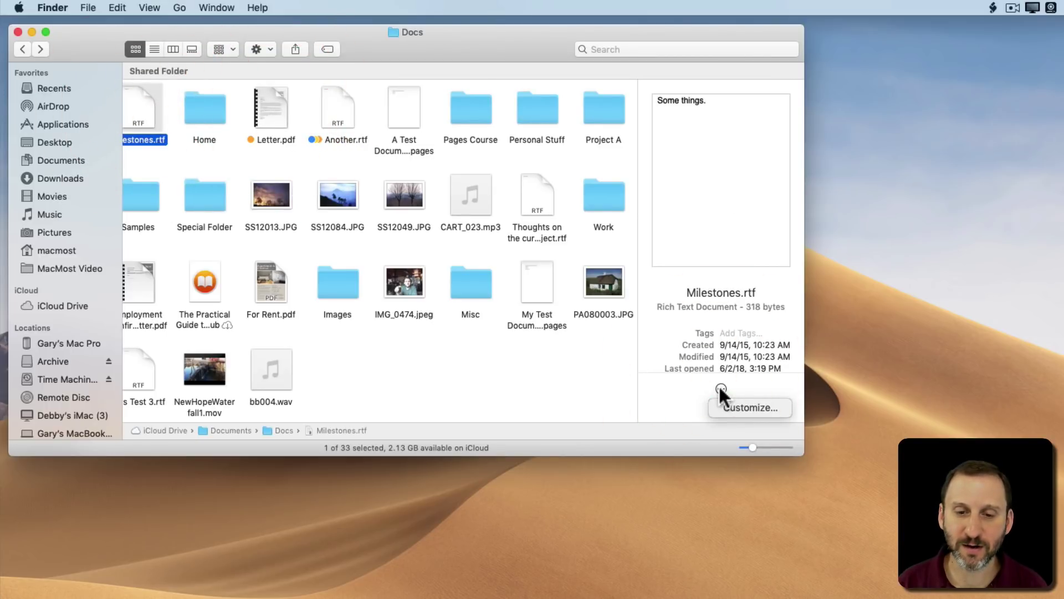
pyautogui.click(732, 404)
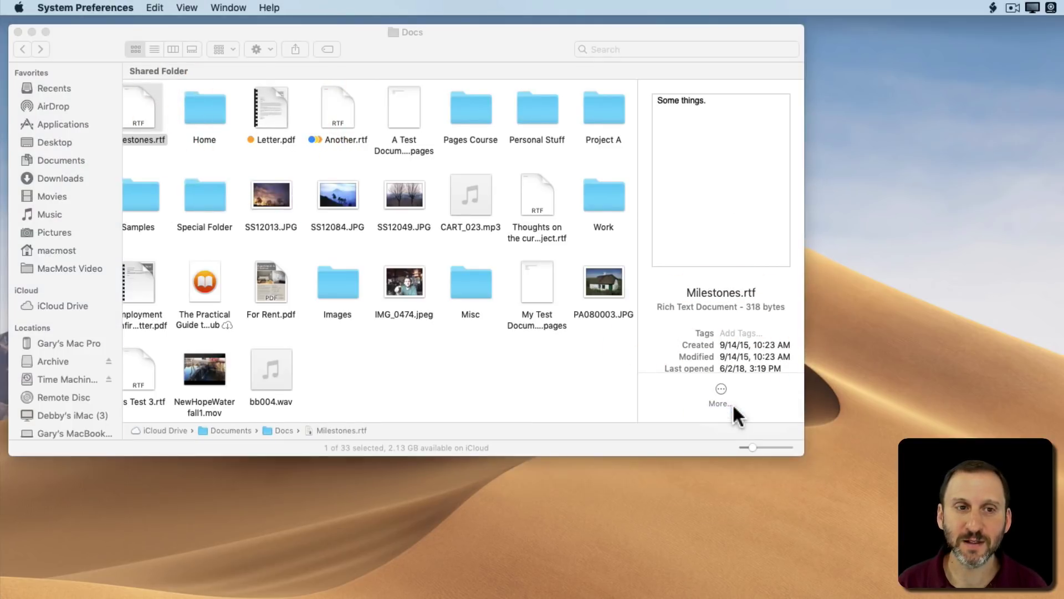
# Uncheck and recheck Rotate in Finder extensions so it moves last, then close System Preferences.
pyautogui.moveTo(229, 177); pyautogui.dragTo(321, 34)
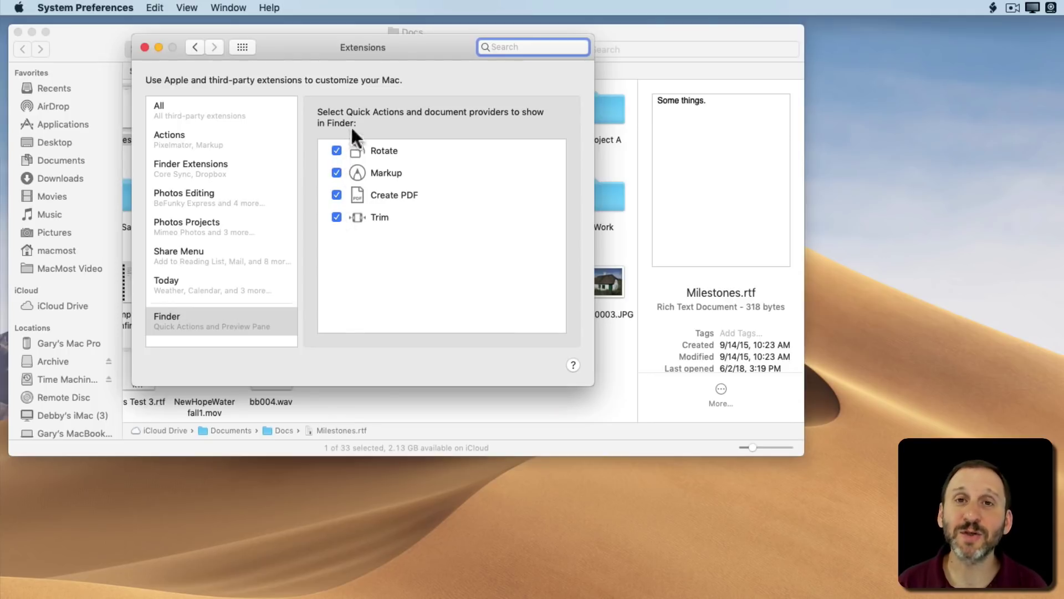
pyautogui.click(336, 150)
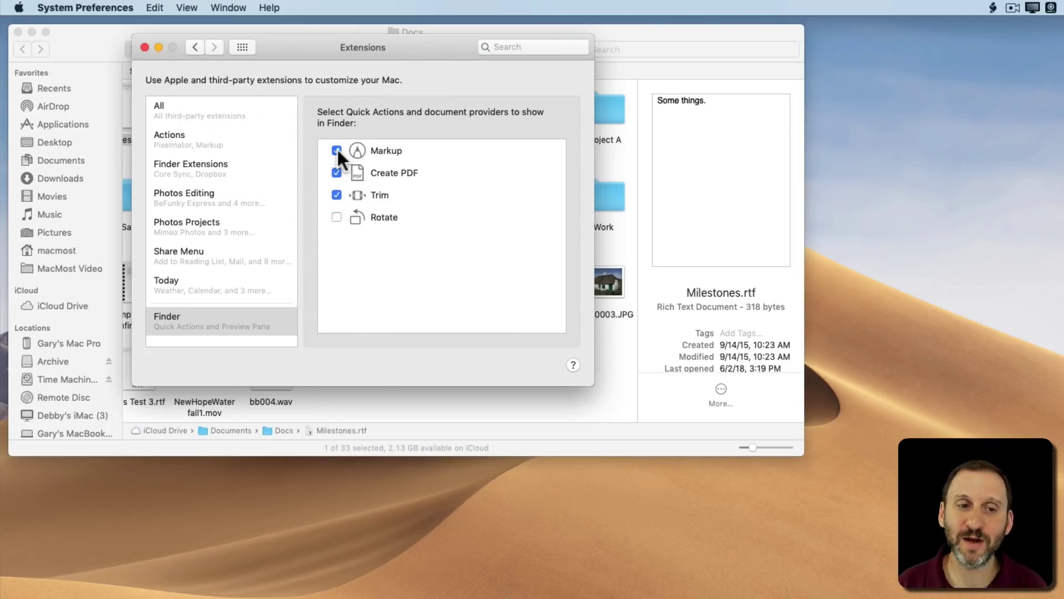
pyautogui.click(336, 217)
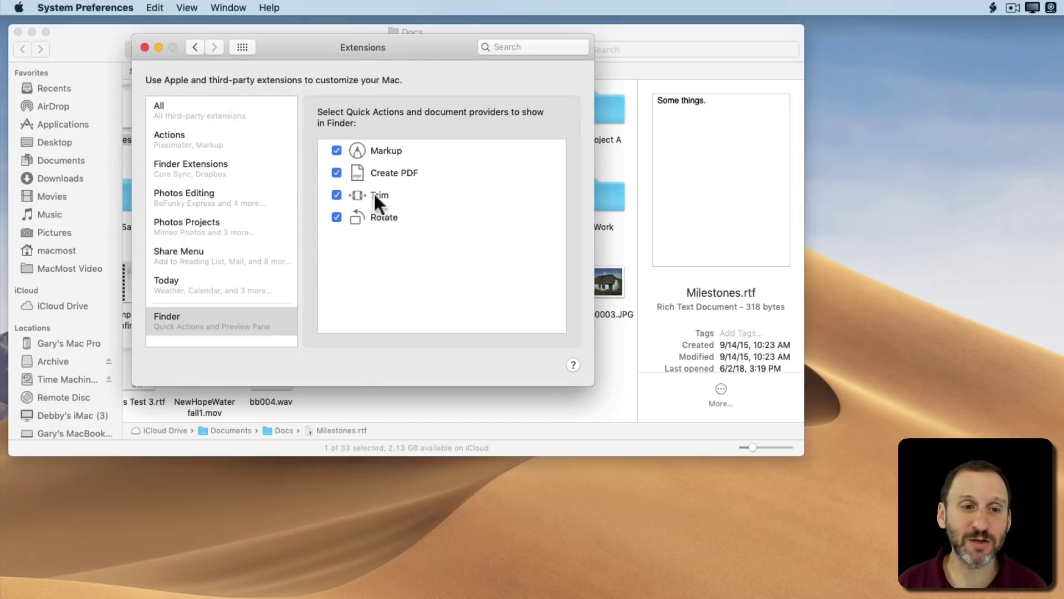
pyautogui.click(144, 47)
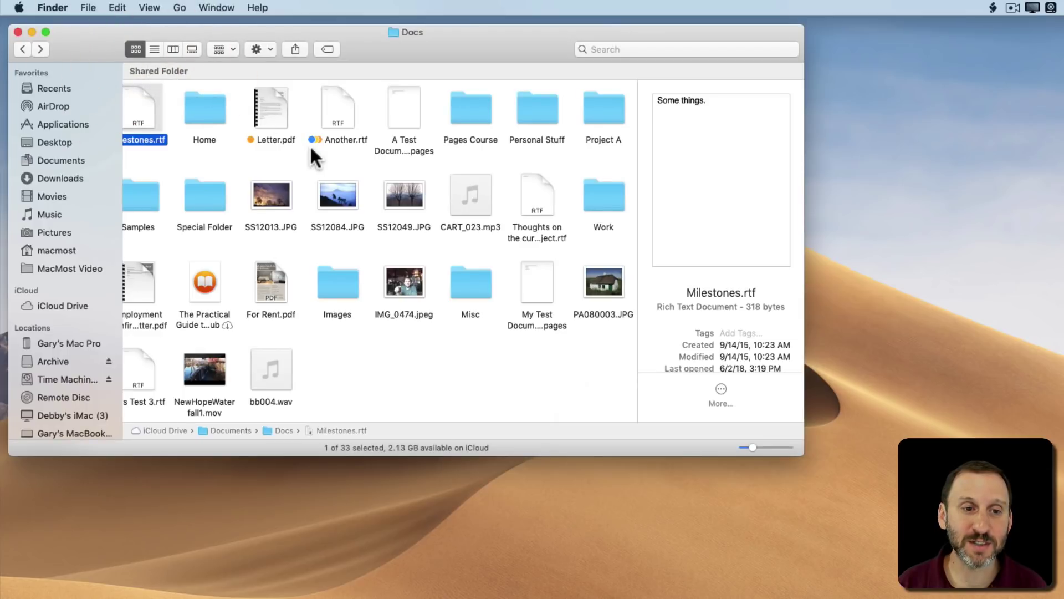
# Create SS12084.JPG.pdf from the photo via Create PDF and check the new file's preview.
pyautogui.click(330, 196)
pyautogui.click(775, 388)
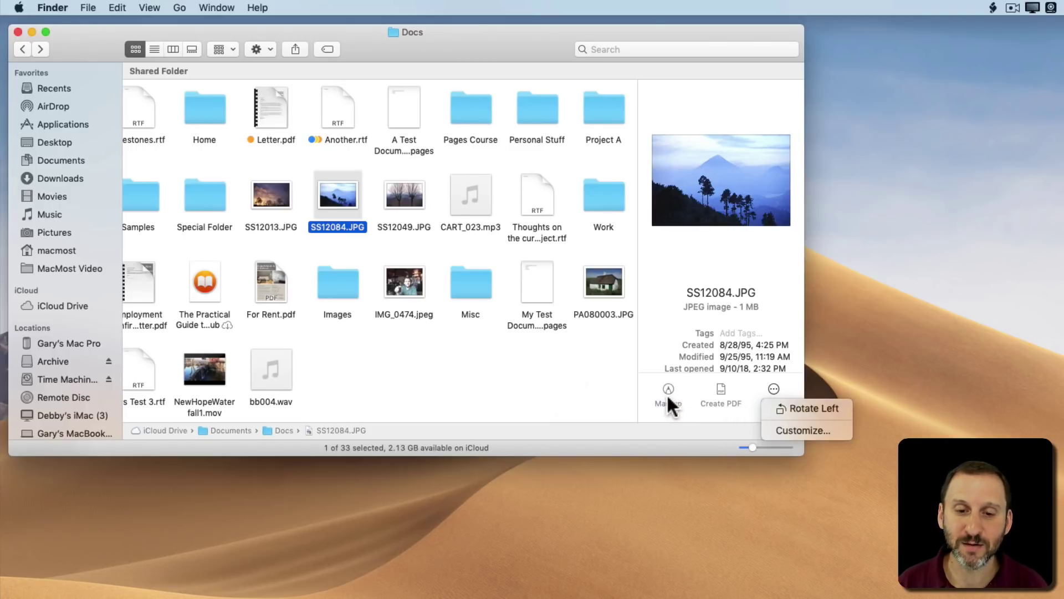
pyautogui.click(726, 412)
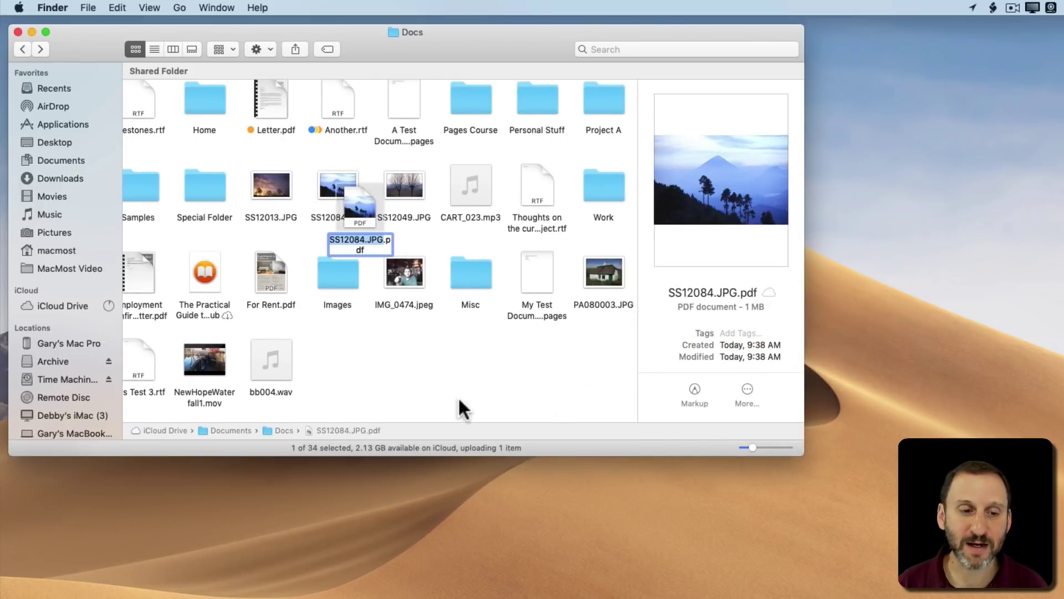
pyautogui.click(366, 371)
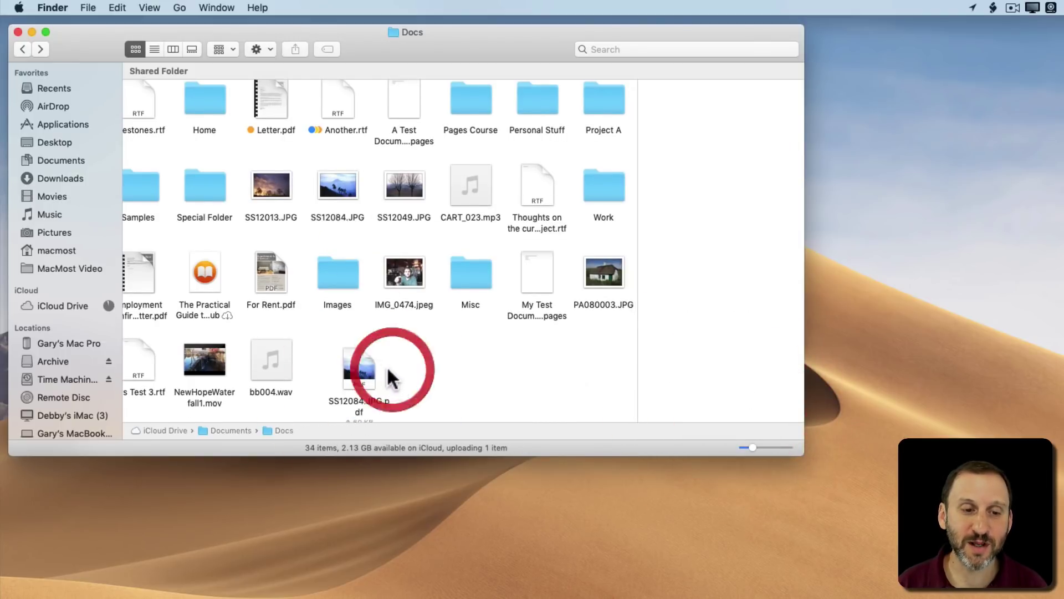
pyautogui.click(393, 359)
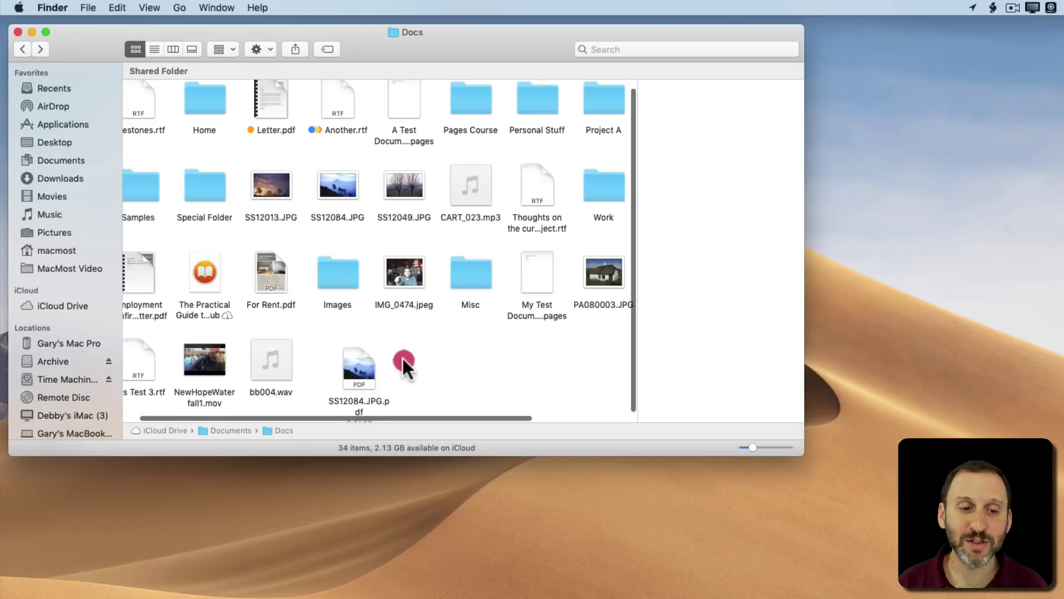
pyautogui.click(356, 366)
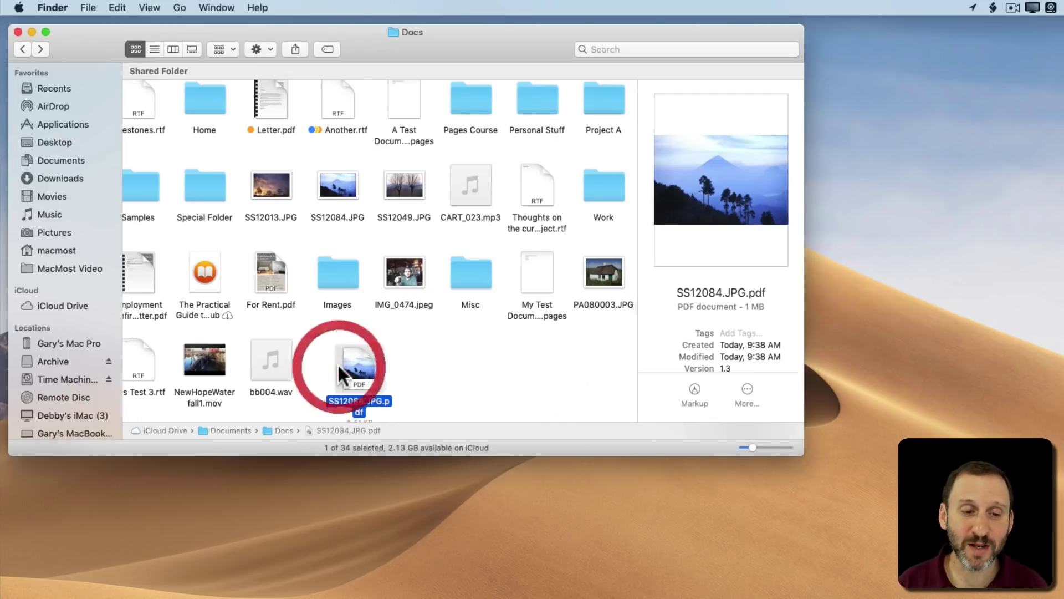
pyautogui.click(405, 345)
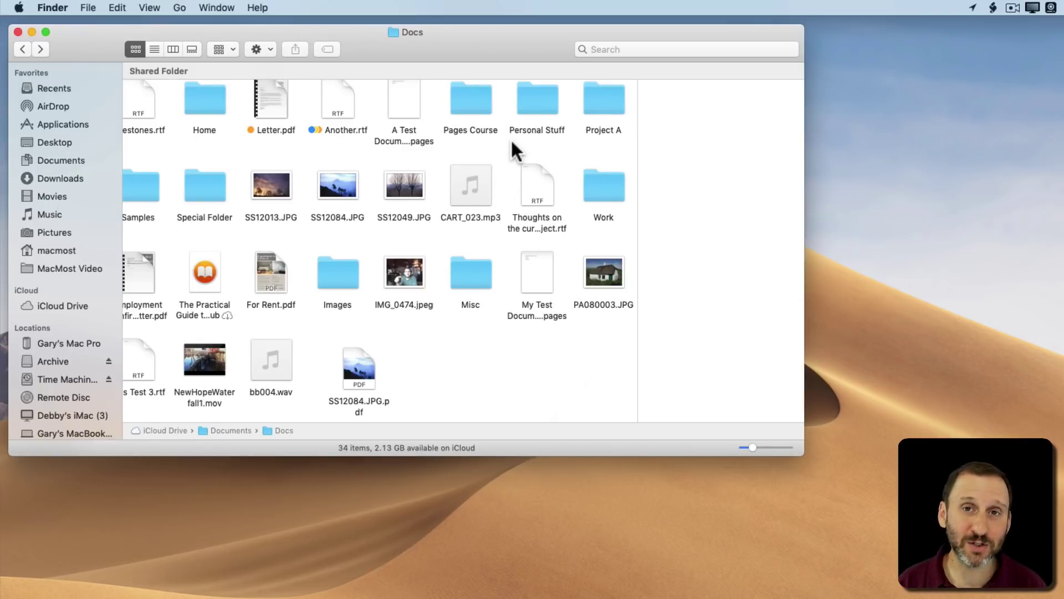
pyautogui.hscroll(-2, 383, 222)
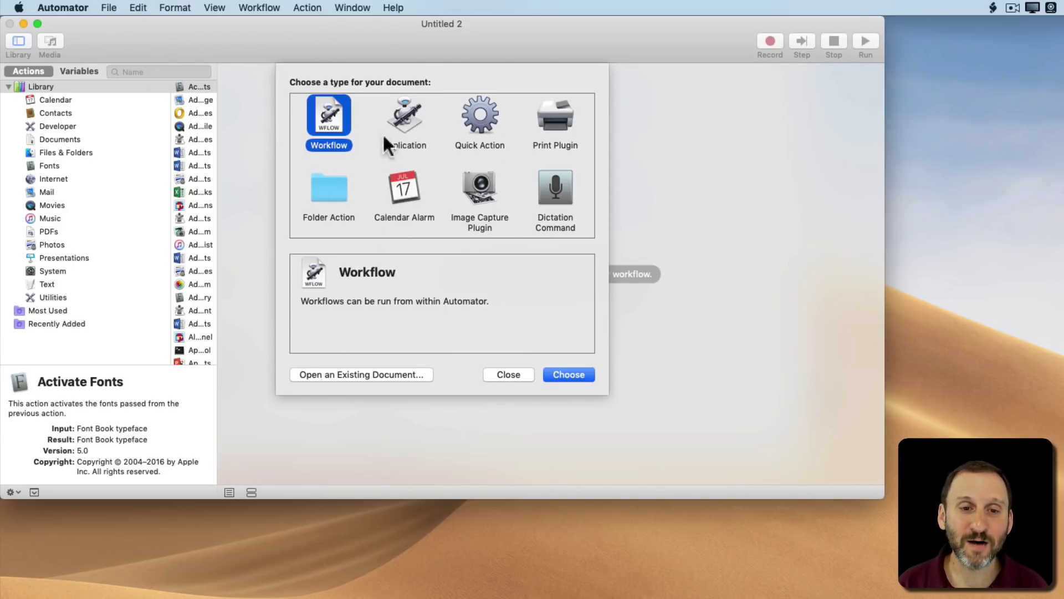
# Choose Quick Action as the new Automator document's type.
pyautogui.click(480, 125)
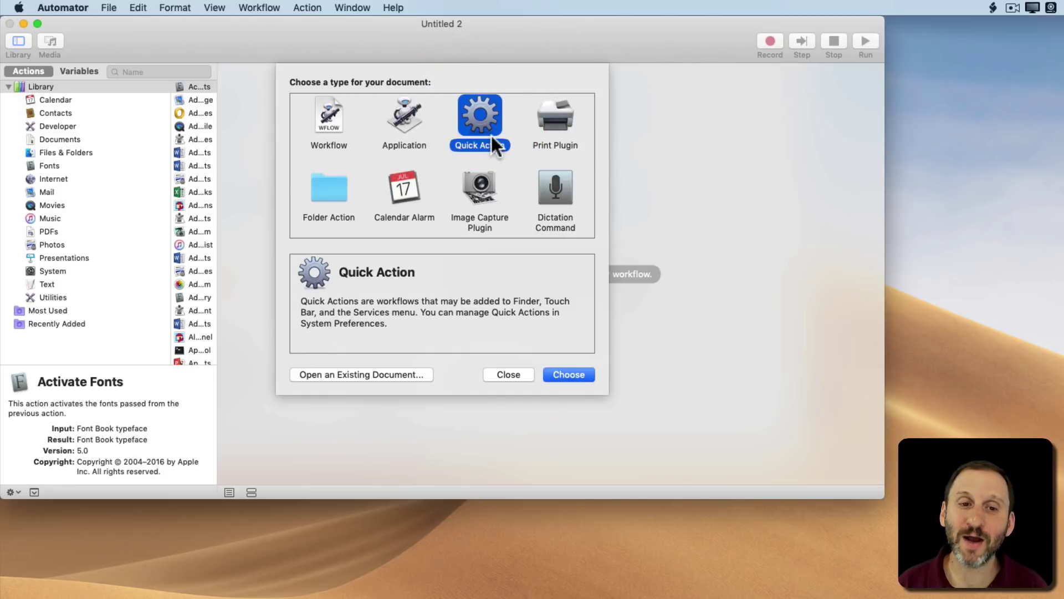